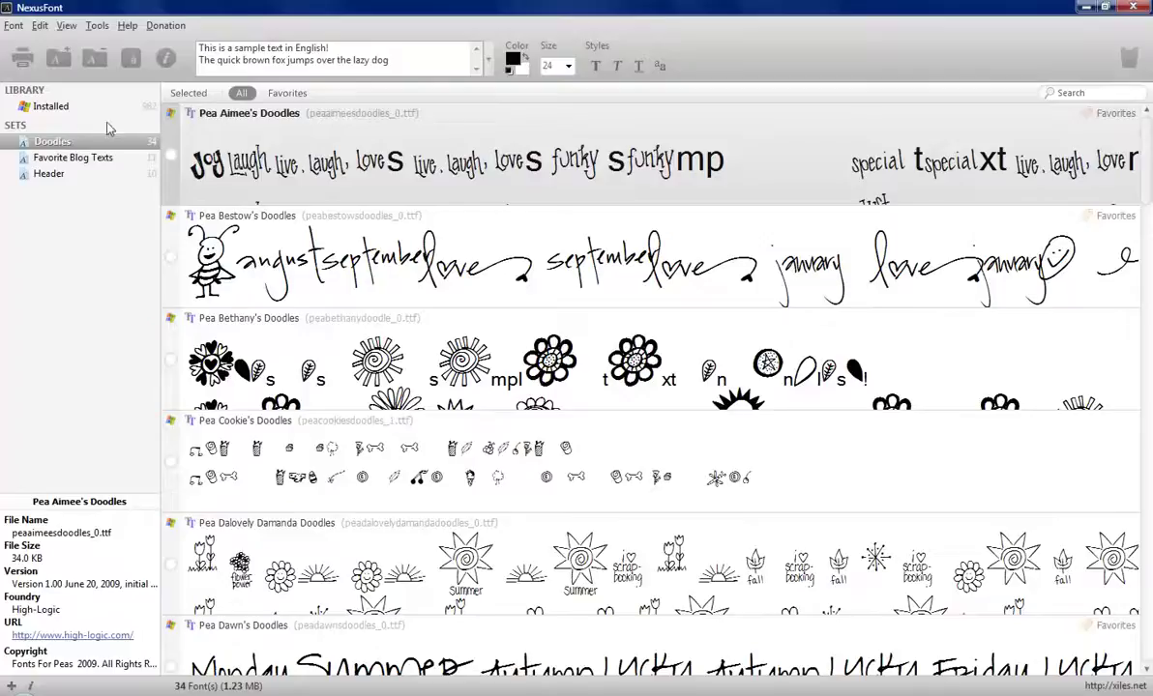
Show the Installed library of 1003 fonts and scroll to the ACaslonPro family
click(53, 107)
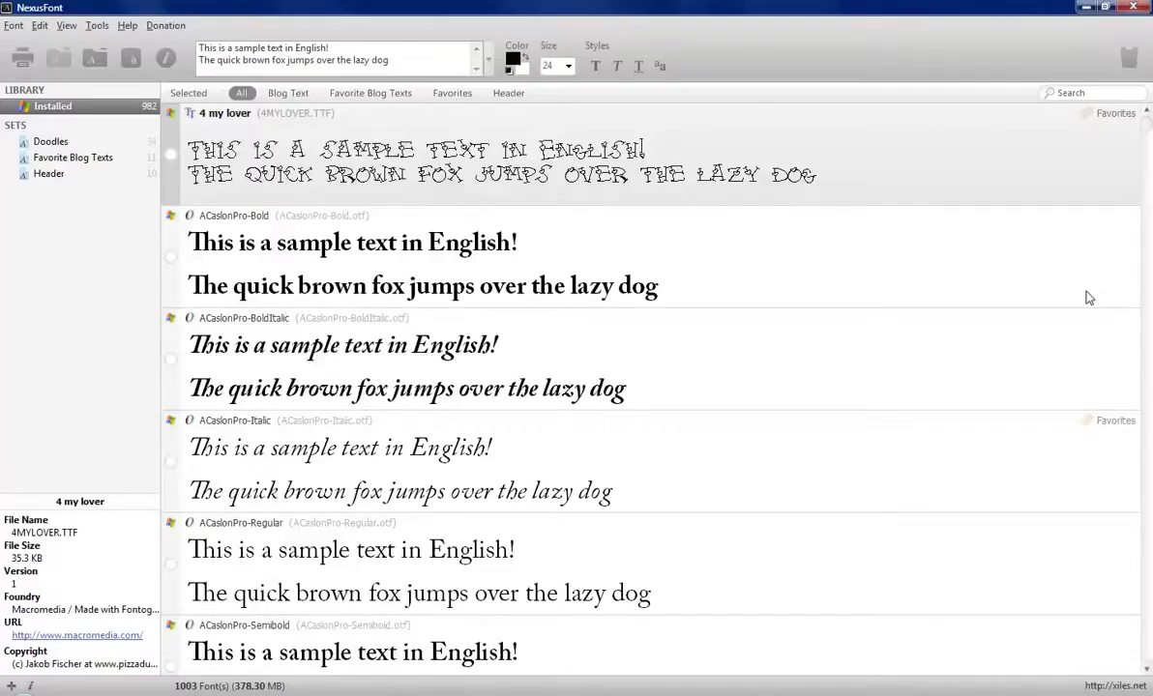
mouse_move(1150, 125)
mouse_down()
mouse_move(1150, 388)
mouse_move(1148, 114)
mouse_up()
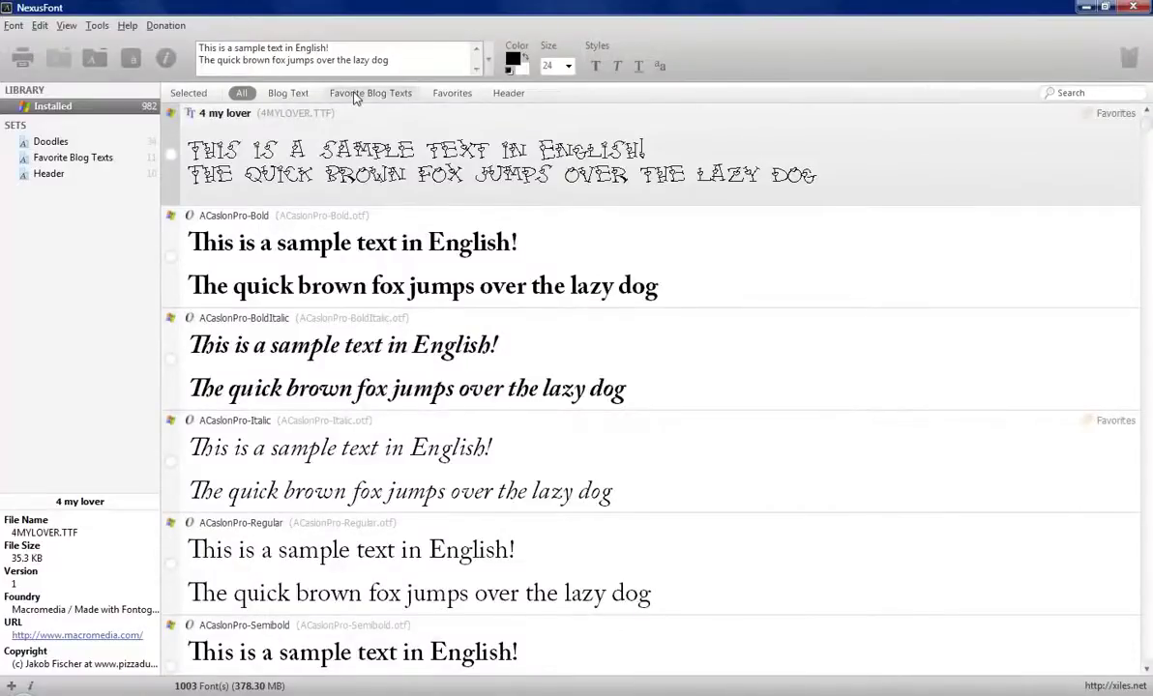
click(449, 94)
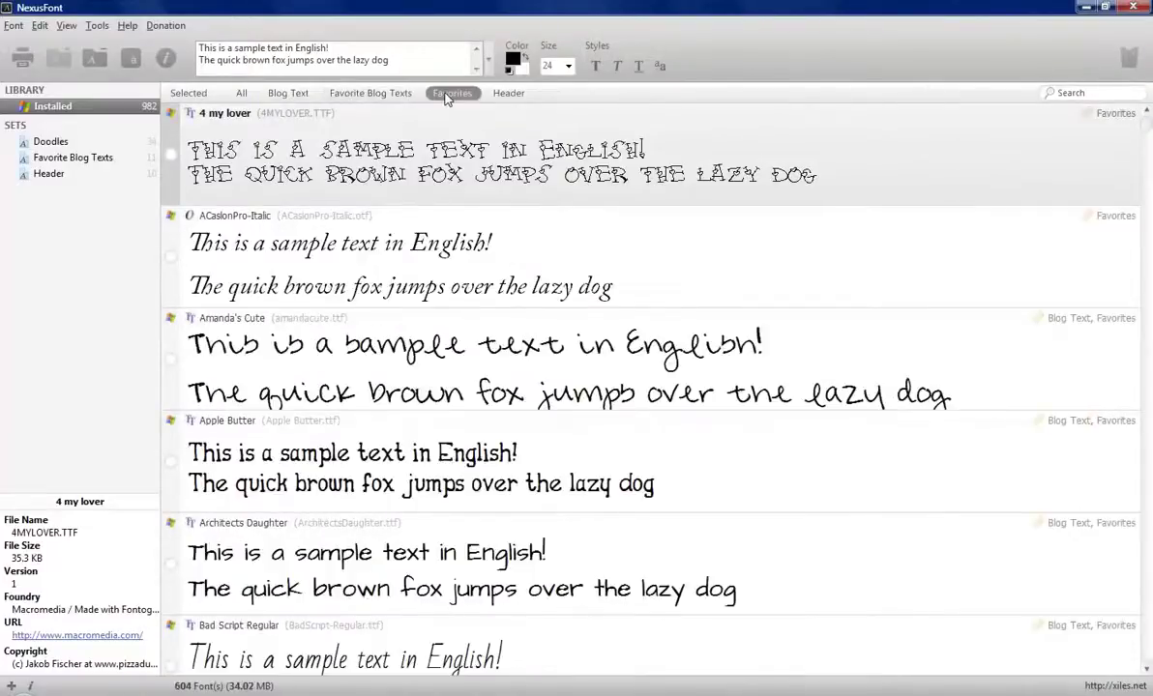
click(505, 95)
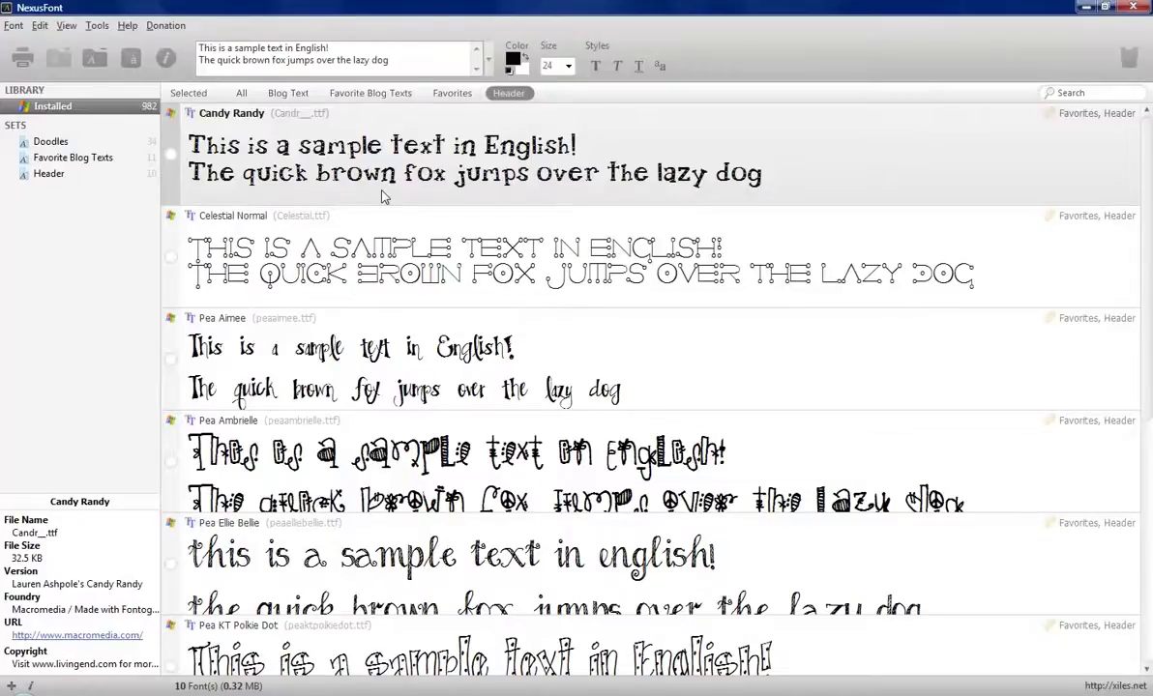
click(290, 95)
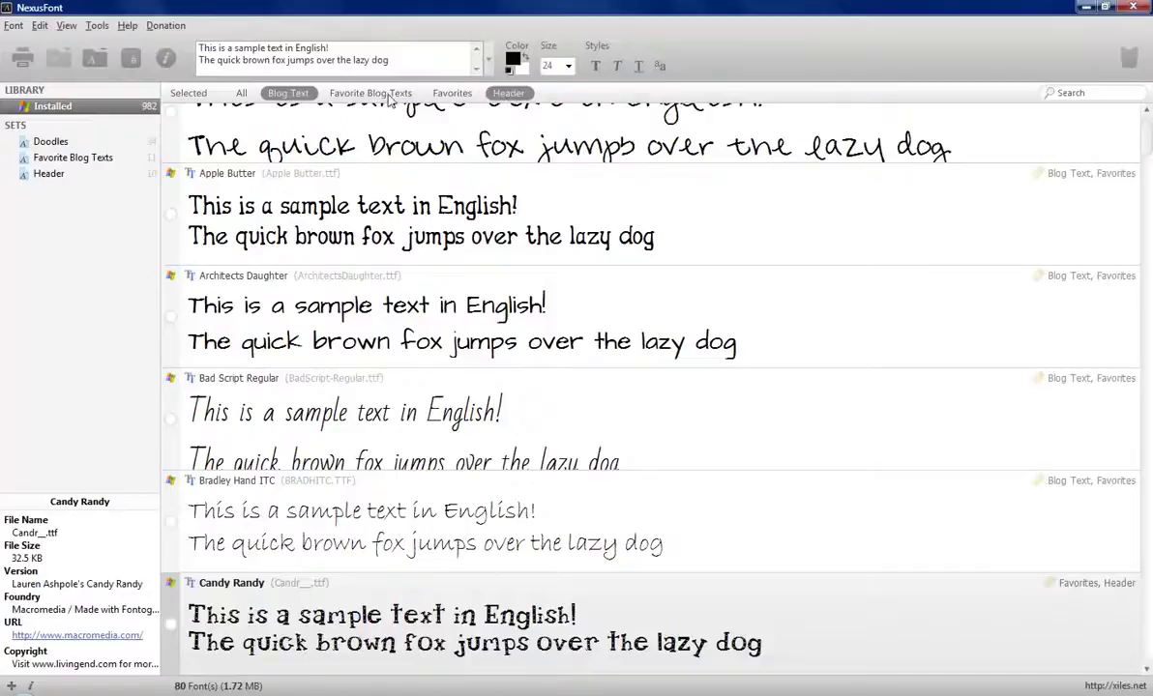
click(507, 94)
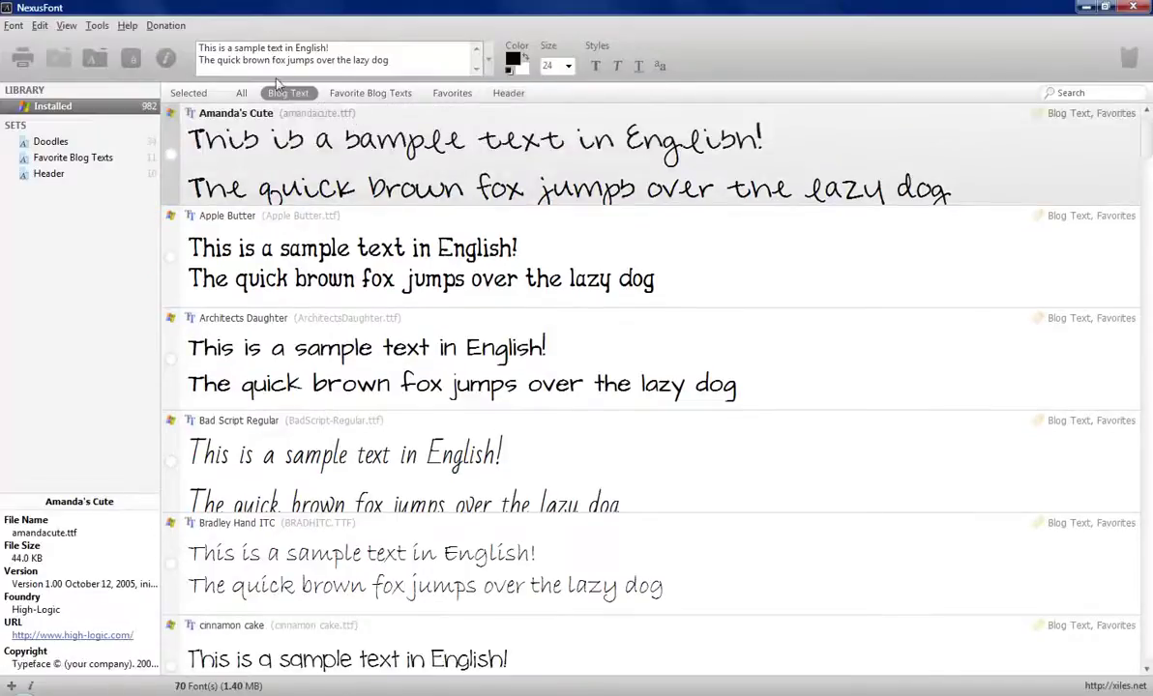
click(242, 93)
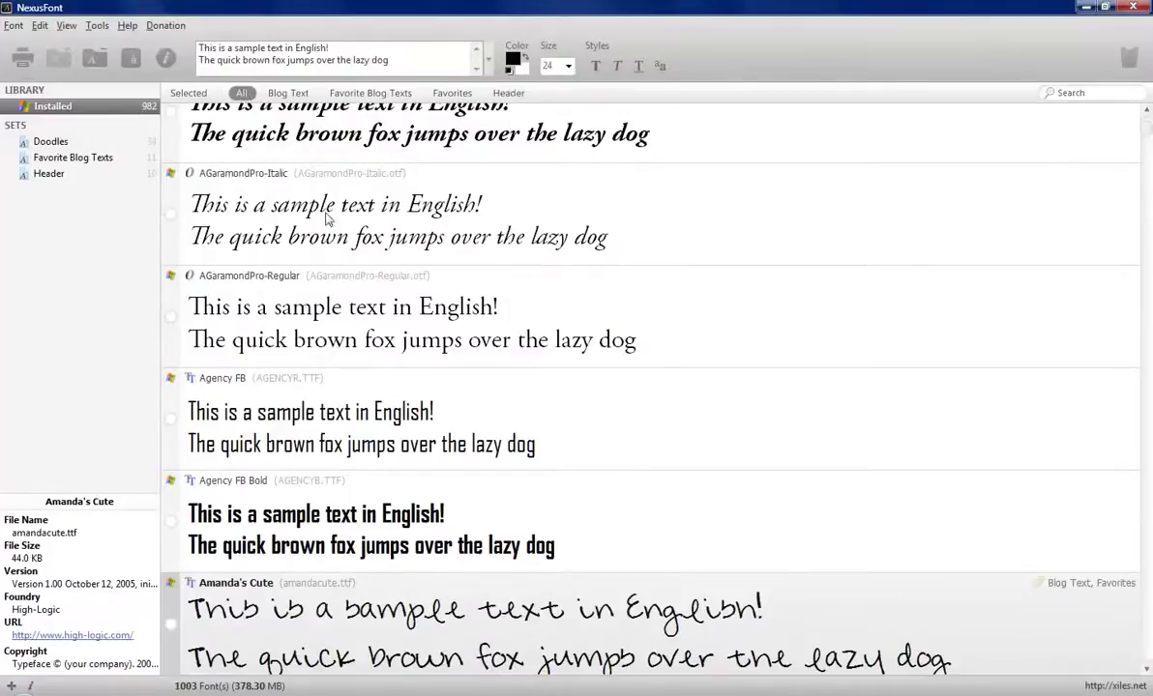
click(54, 141)
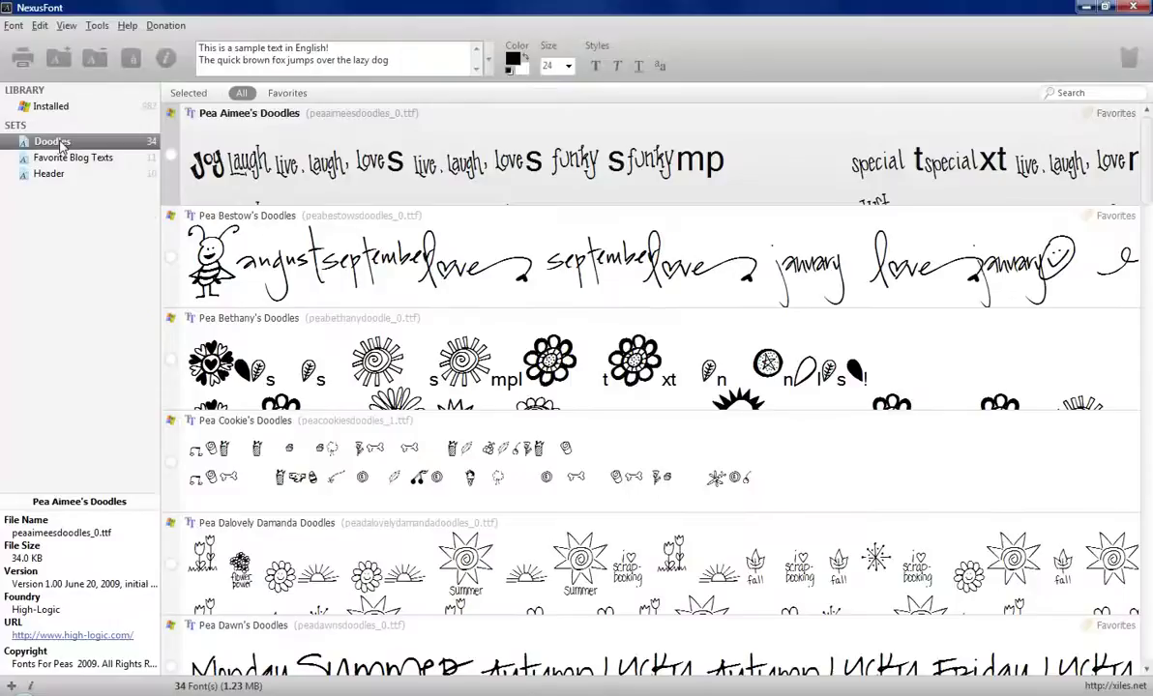
click(61, 159)
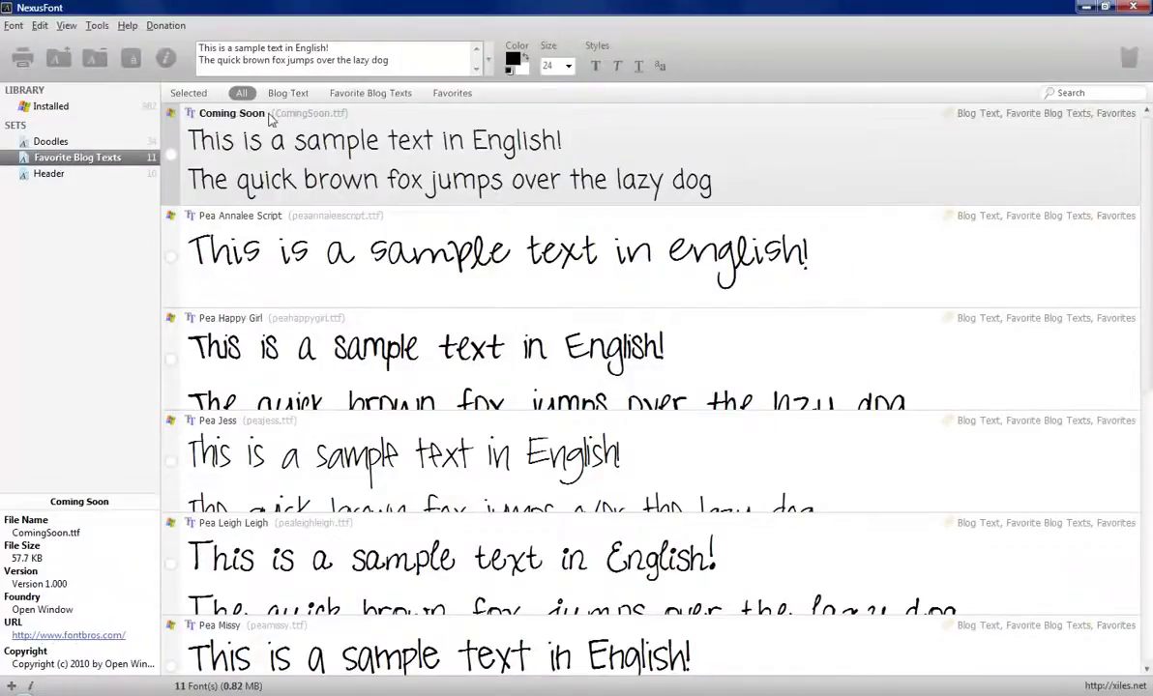
click(76, 107)
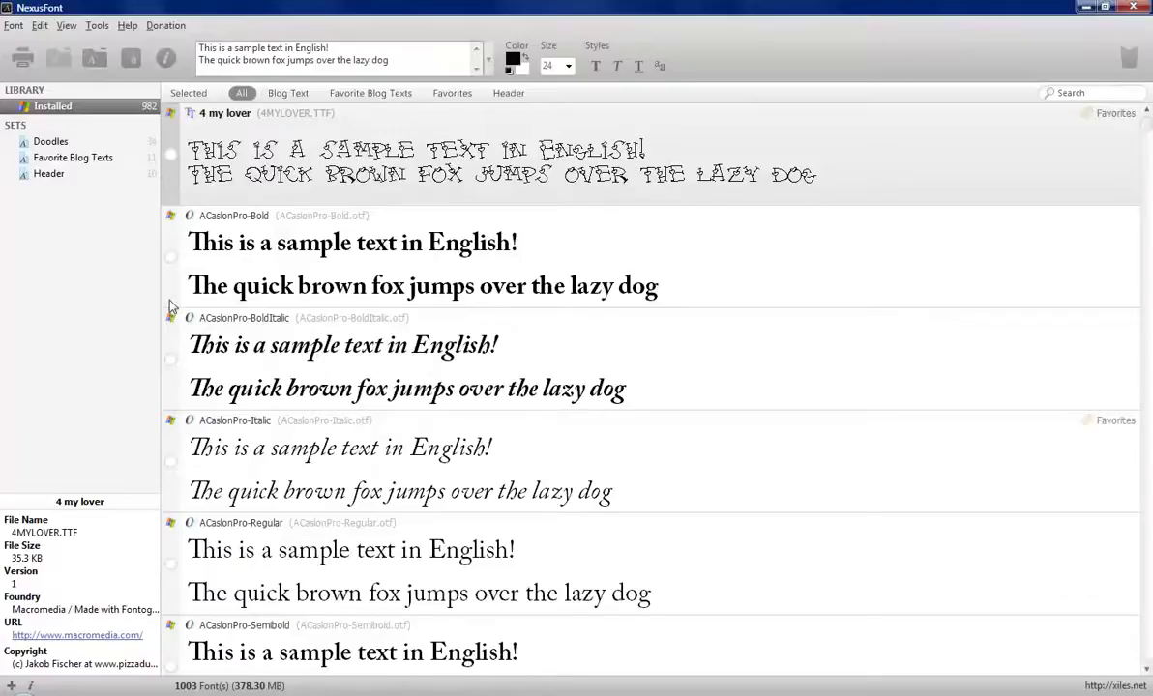
Check ACaslonPro-Bold, BoldItalic, Italic and Regular, totalling 0.61 MB
click(170, 257)
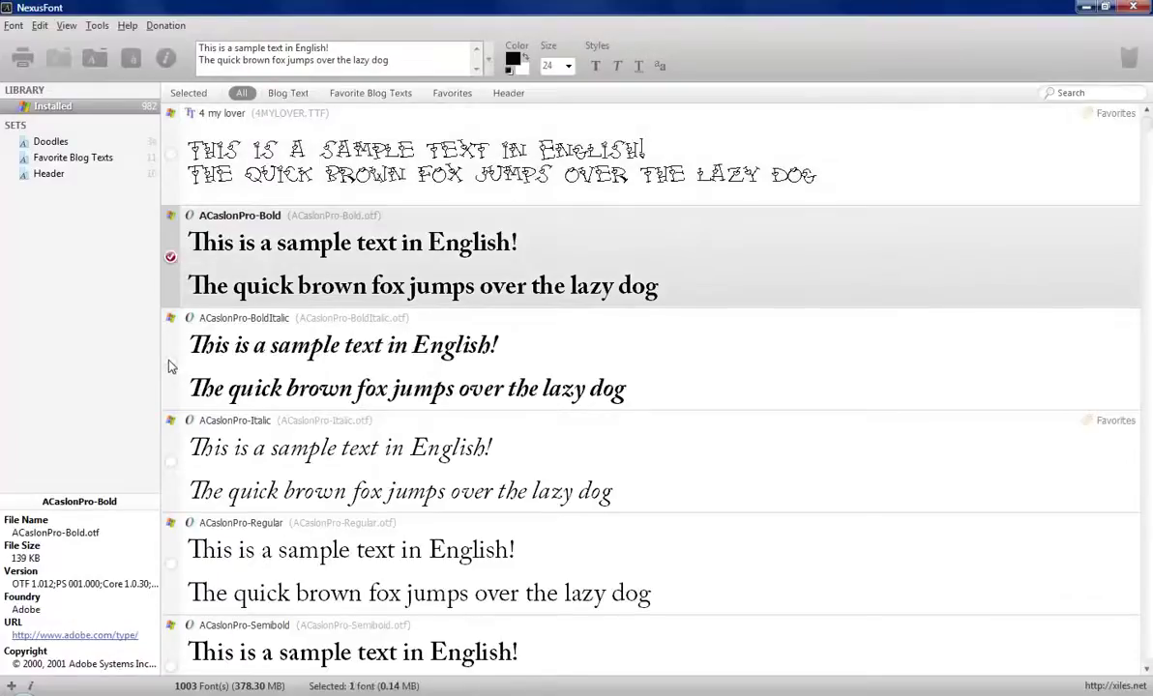
click(170, 359)
click(171, 462)
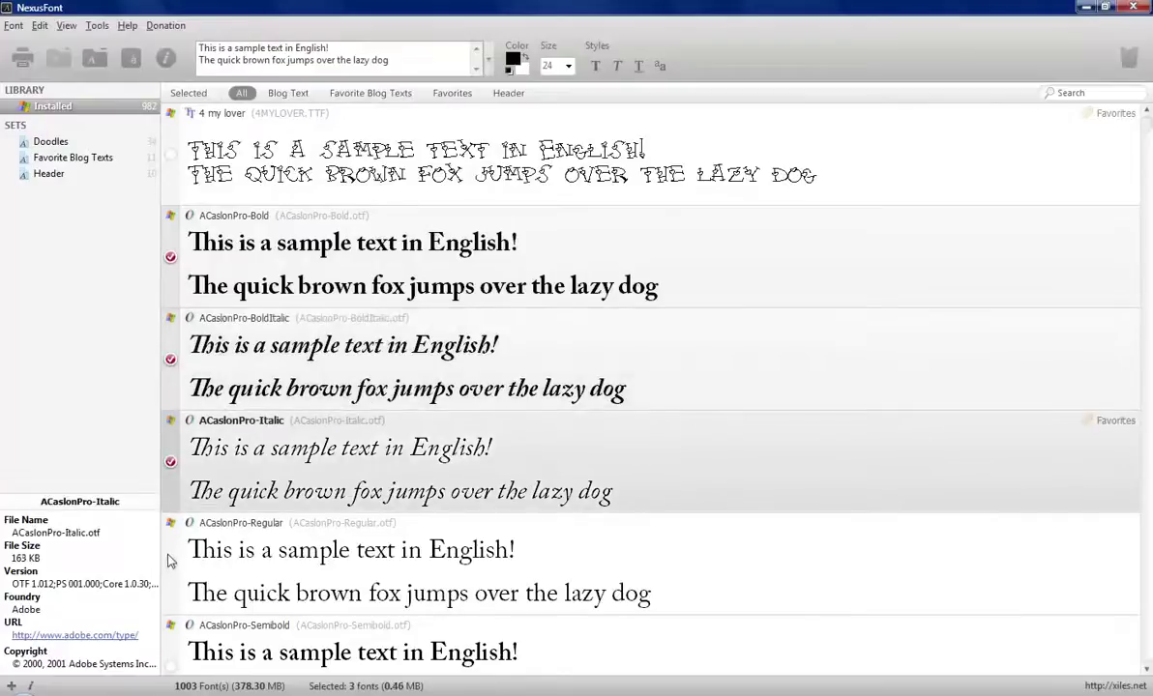
click(170, 565)
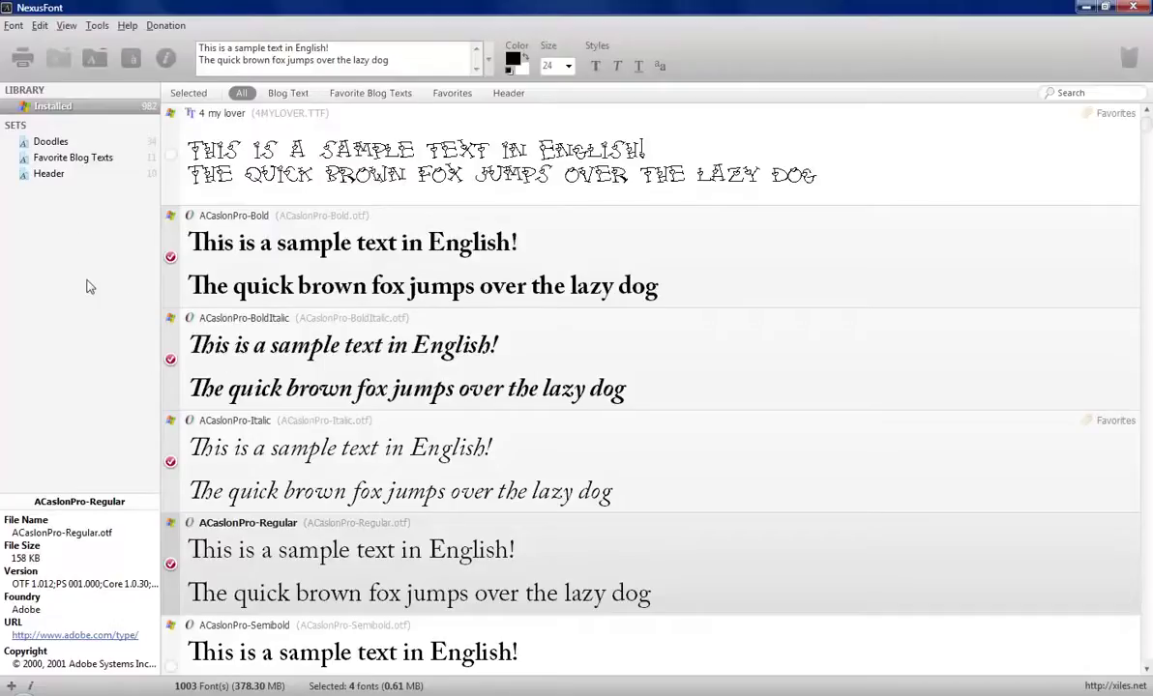
click(13, 26)
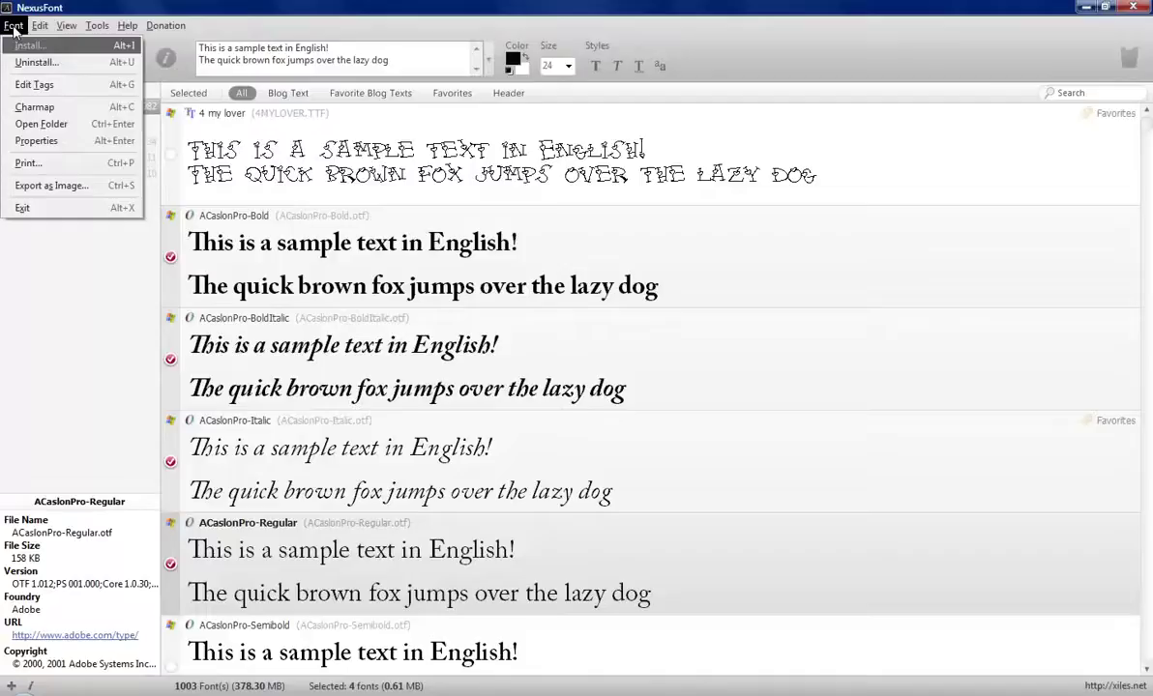
Add the tags Test, Tutorial and Blog to the four checked ACaslonPro fonts
click(33, 84)
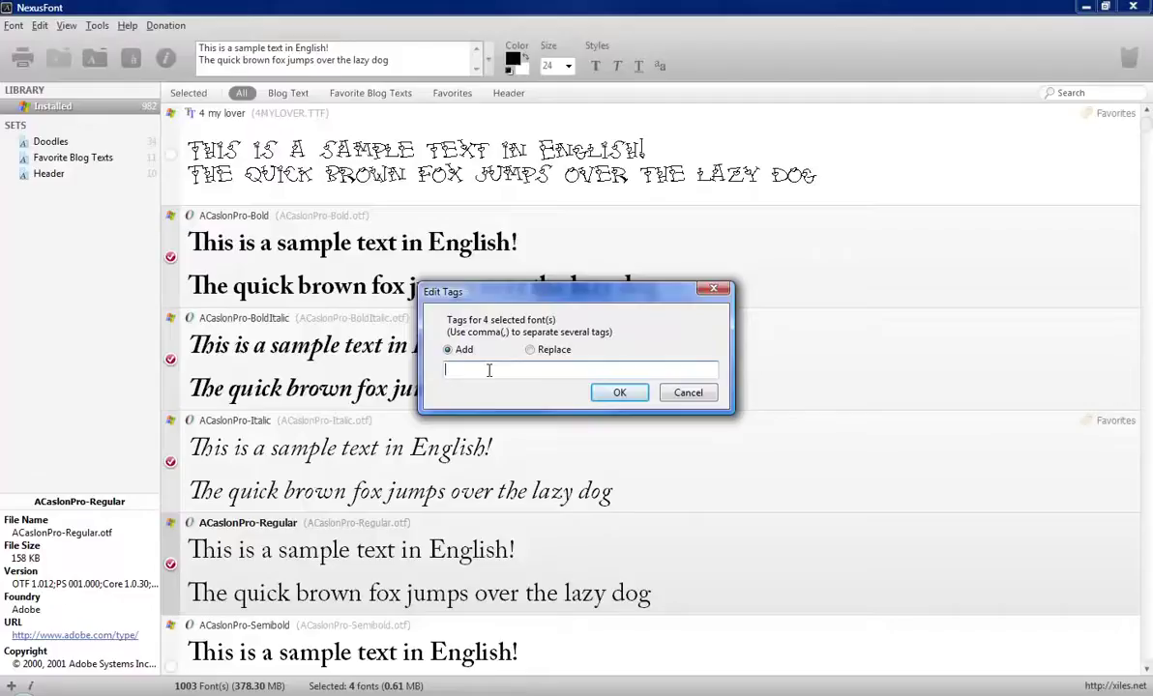
text(Test,Tutorial,Blog)
key(Return)
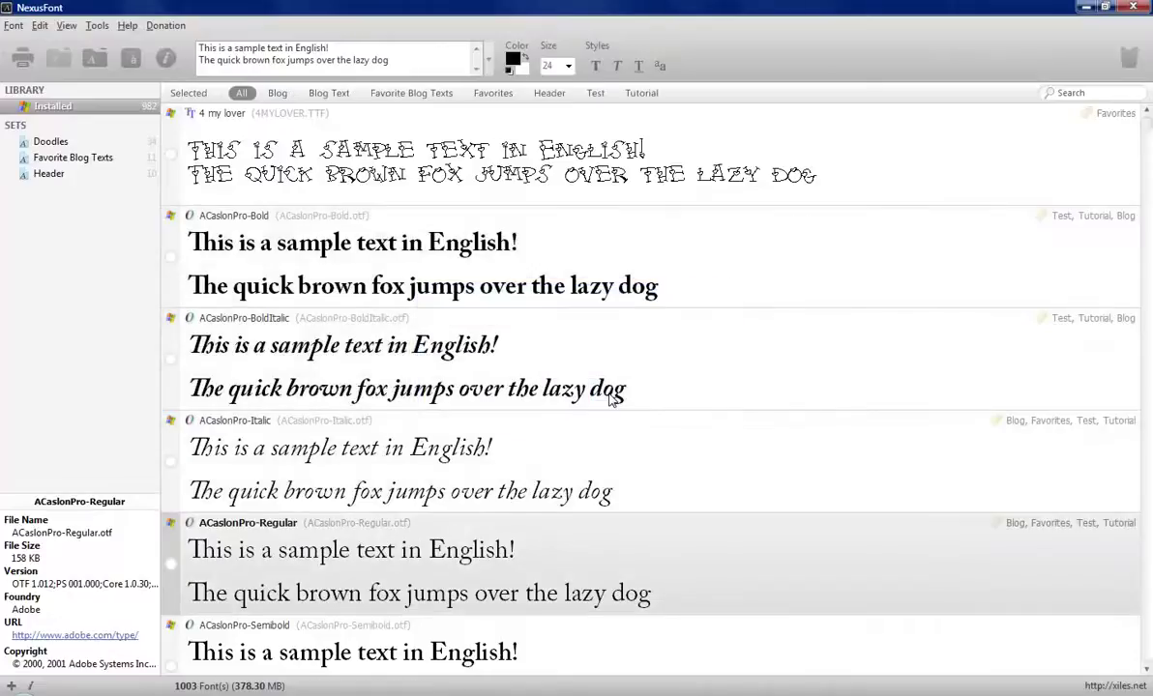
Filter by the Tutorial tag alone and check ACaslonPro-Italic and ACaslonPro-Regular
click(597, 99)
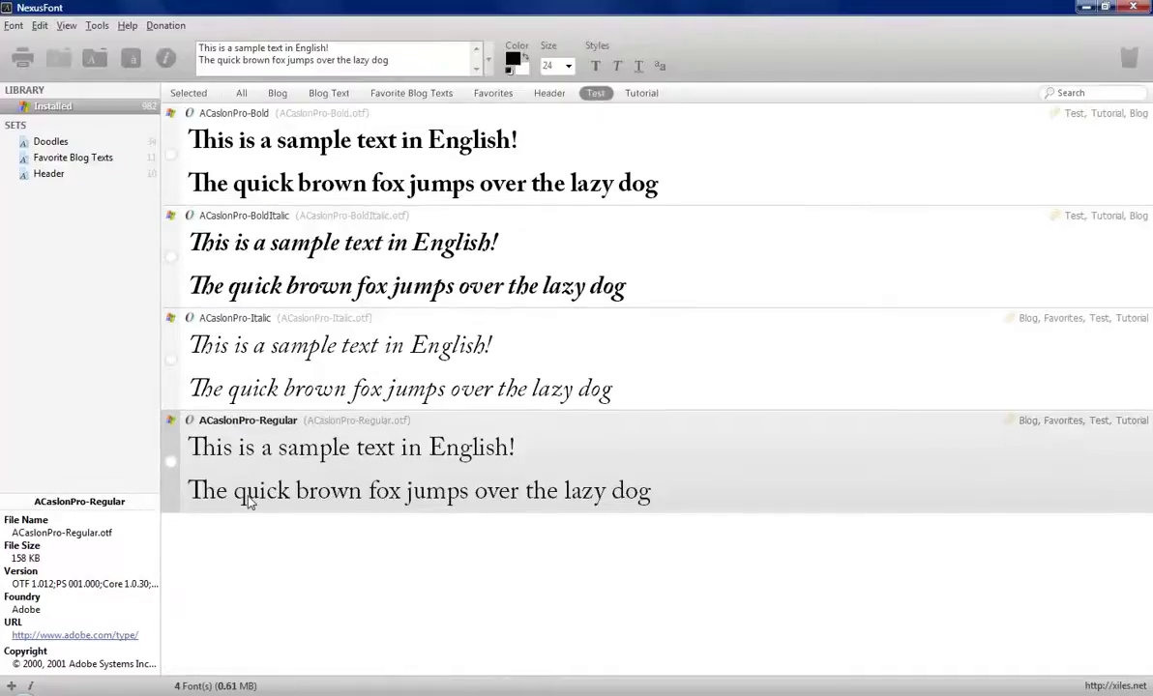
click(629, 94)
click(596, 94)
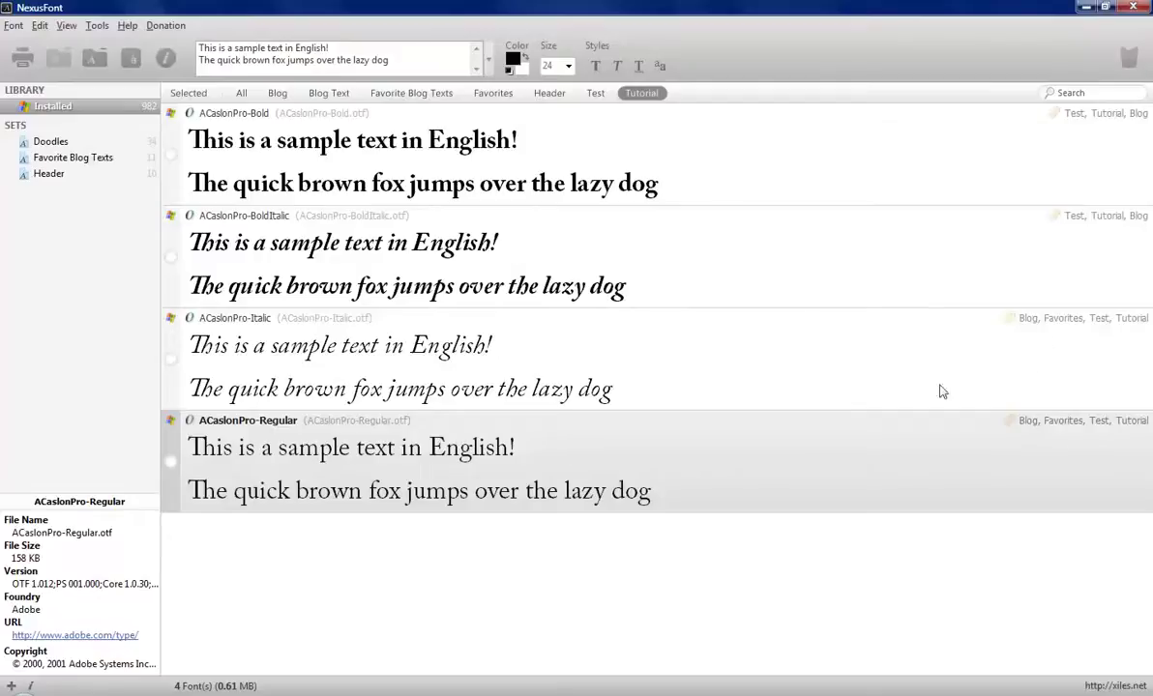
click(169, 360)
click(169, 462)
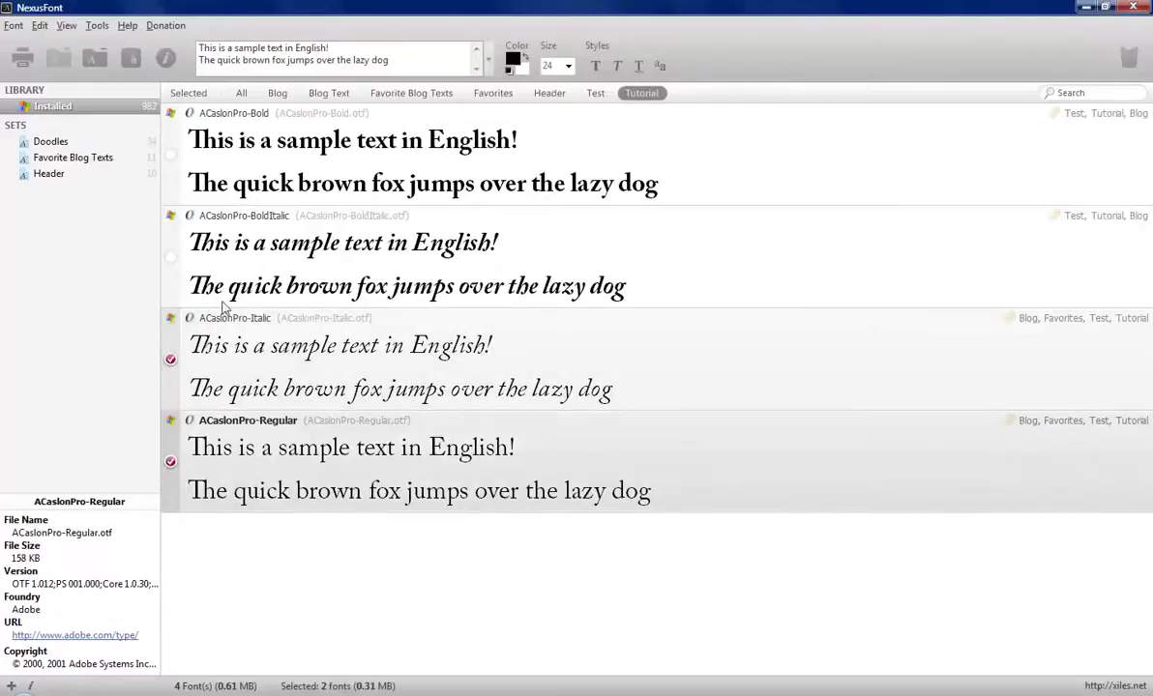
Replace the tags of ACaslonPro-Italic and Regular with Favorites, removing Blog, Test and Tutorial
click(14, 25)
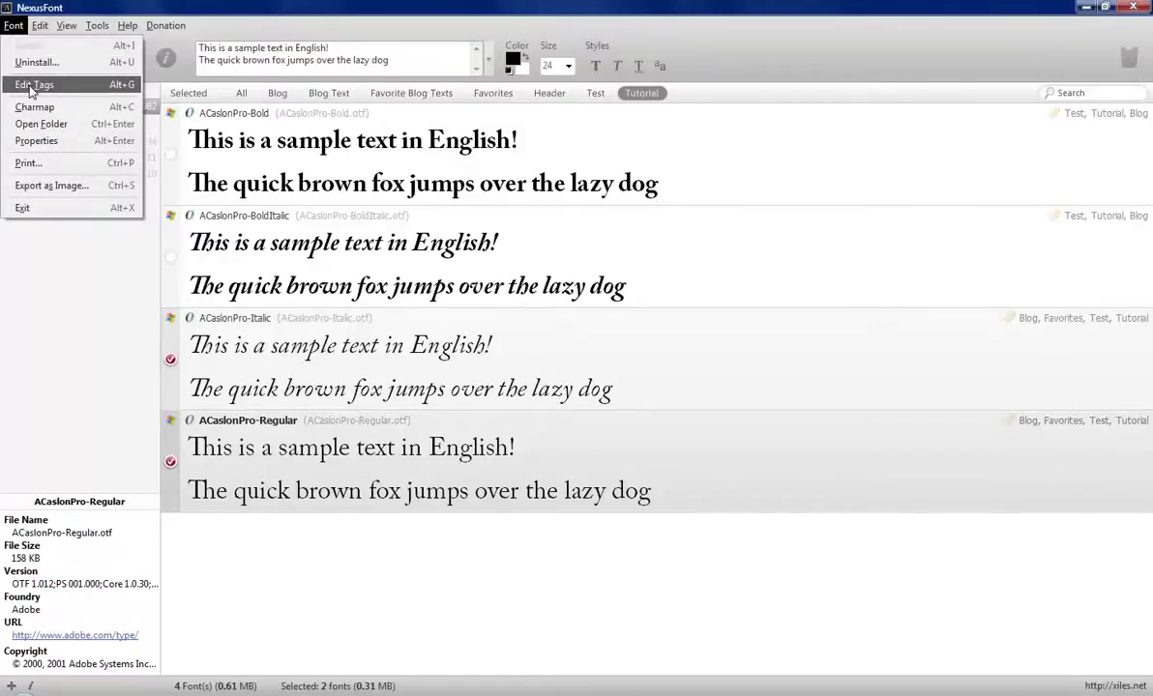
click(122, 88)
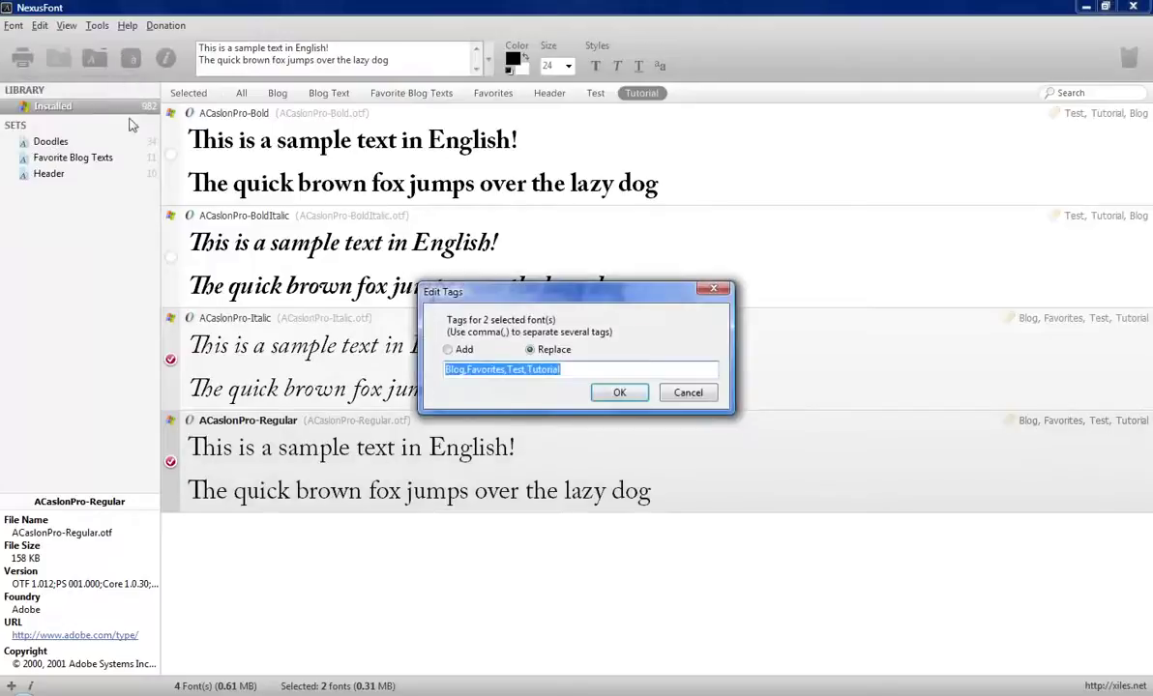
drag(468, 370, 432, 375)
key(BackSpace)
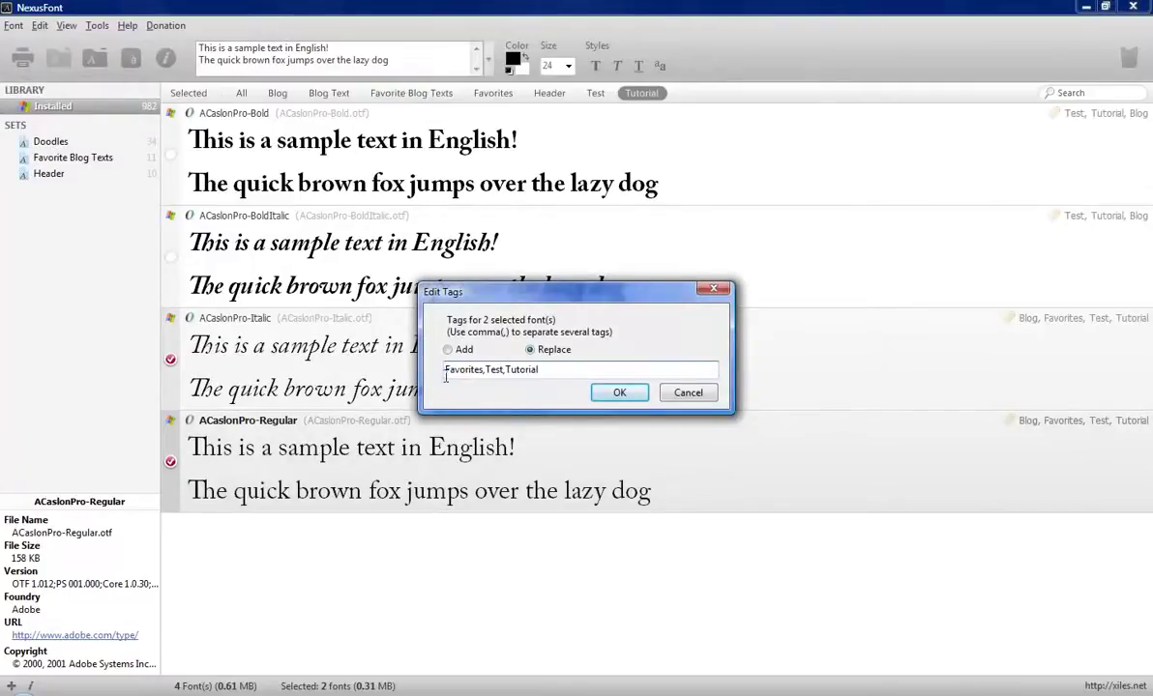
drag(483, 371, 580, 368)
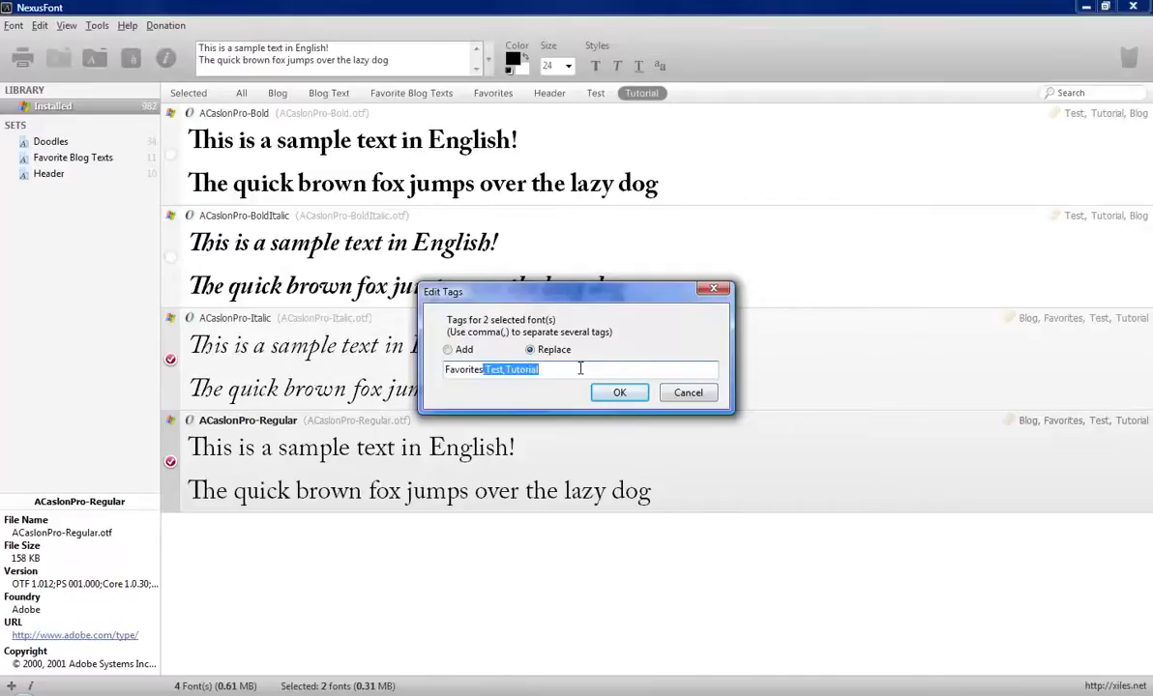
key(BackSpace)
click(611, 393)
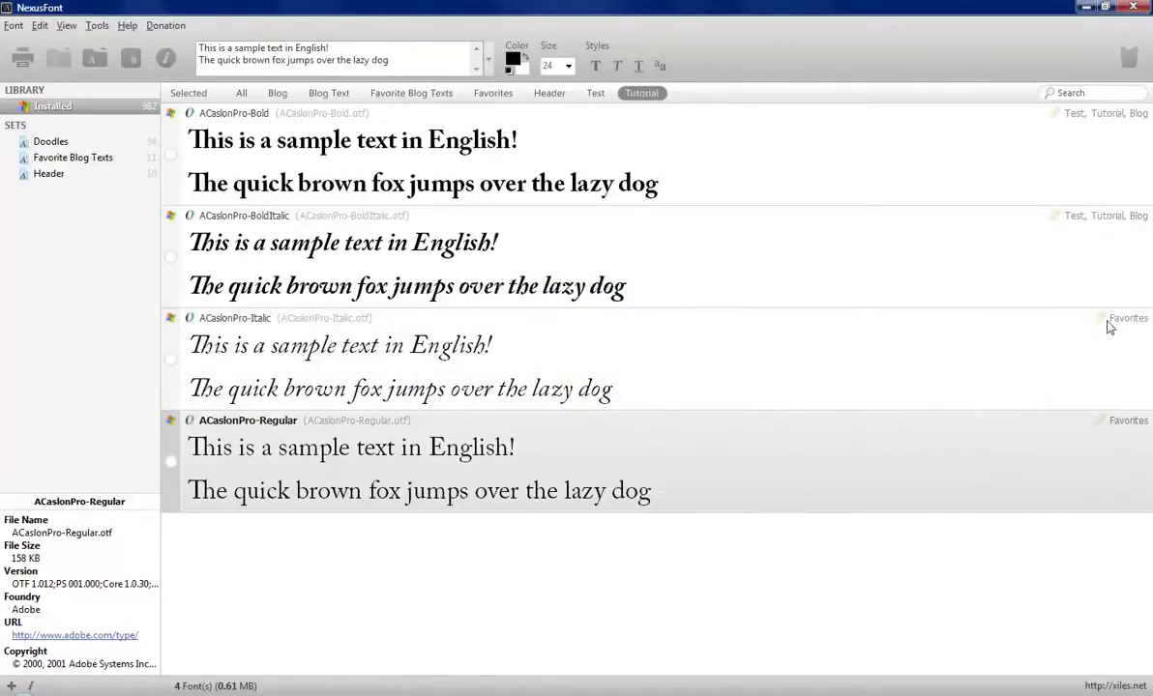
Filter by Tutorial and Blog tags, leaving only ACaslonPro-Bold and BoldItalic listed
click(595, 94)
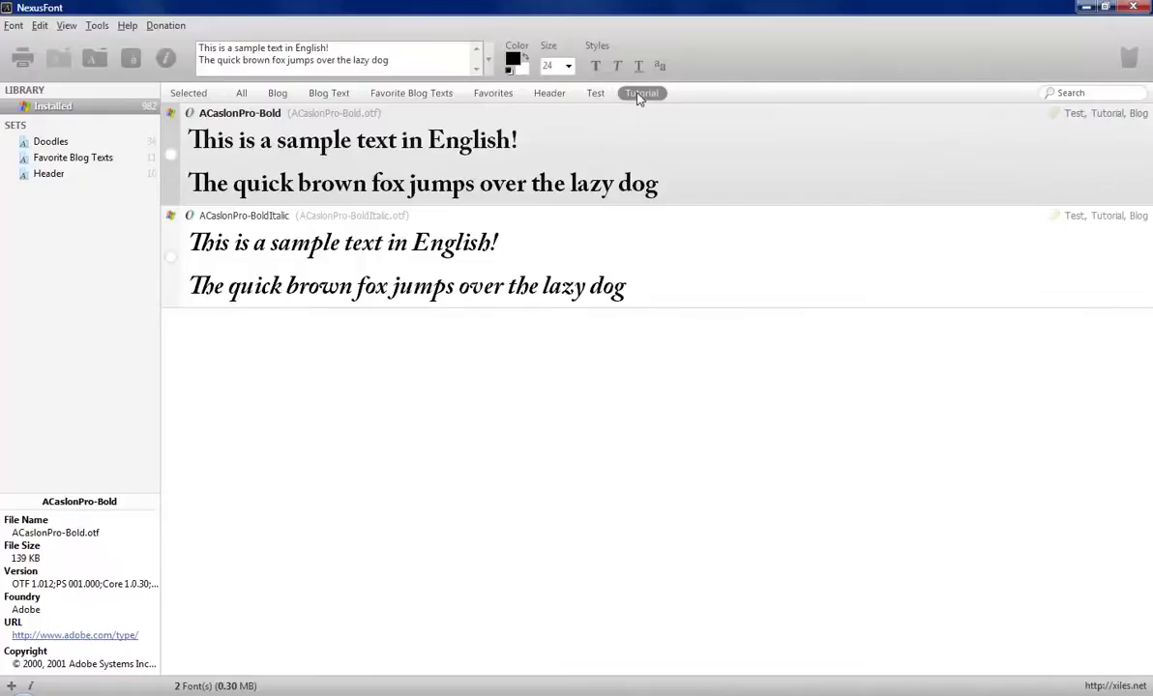
click(642, 96)
click(277, 94)
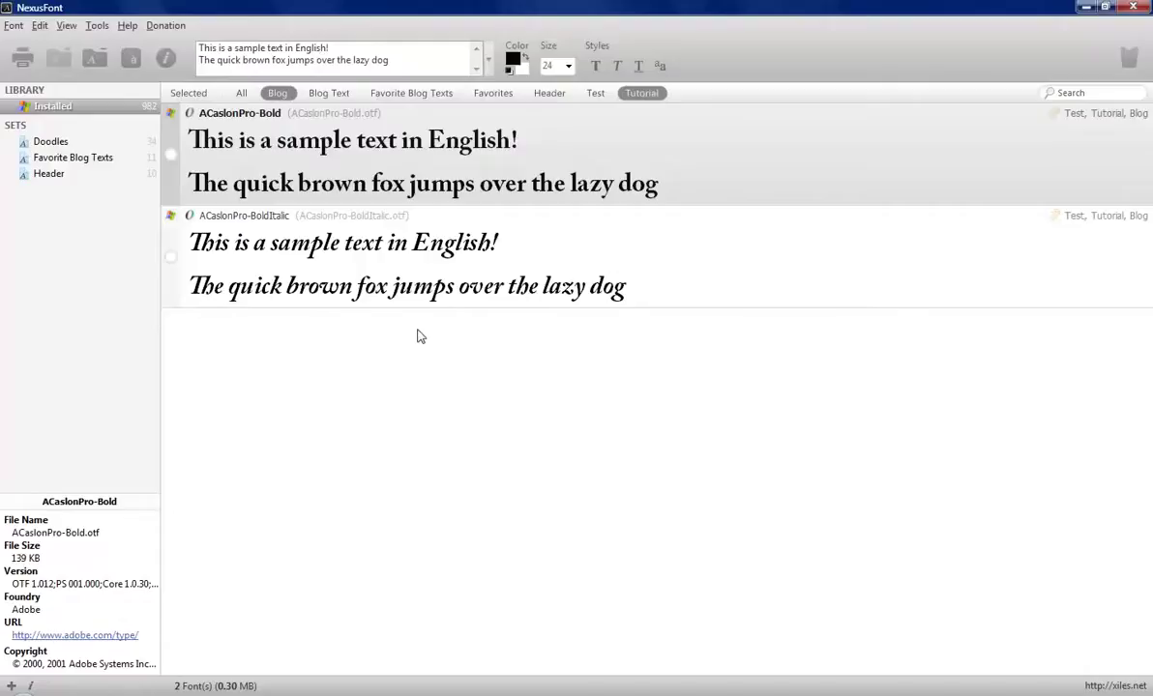